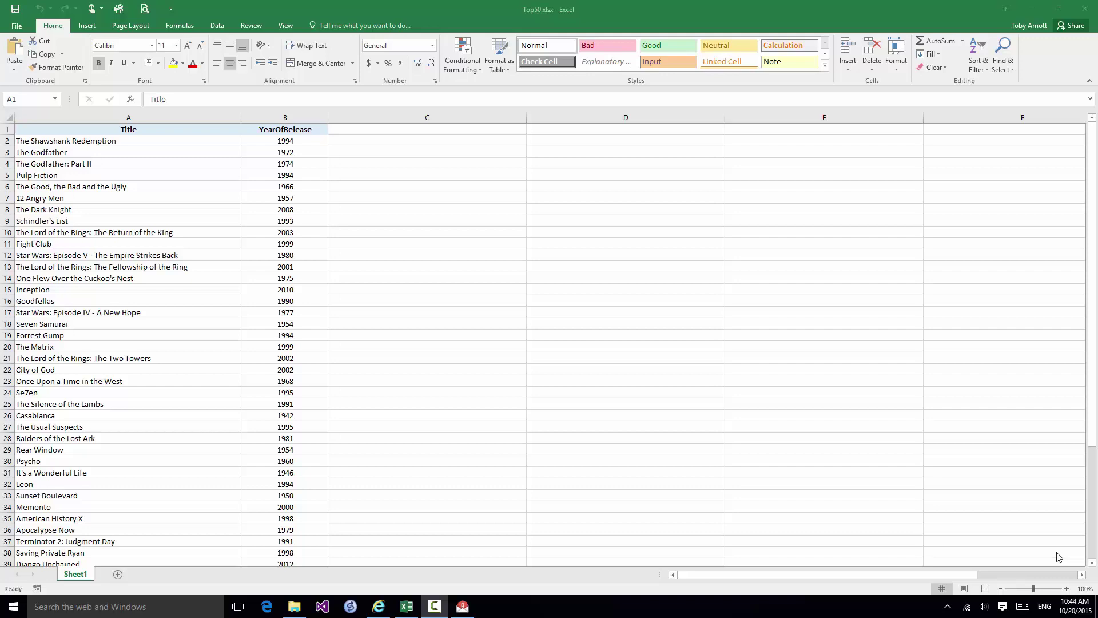
Switch the Excel ribbon to the View tab above the Top50 movie list.
click(284, 26)
click(284, 26)
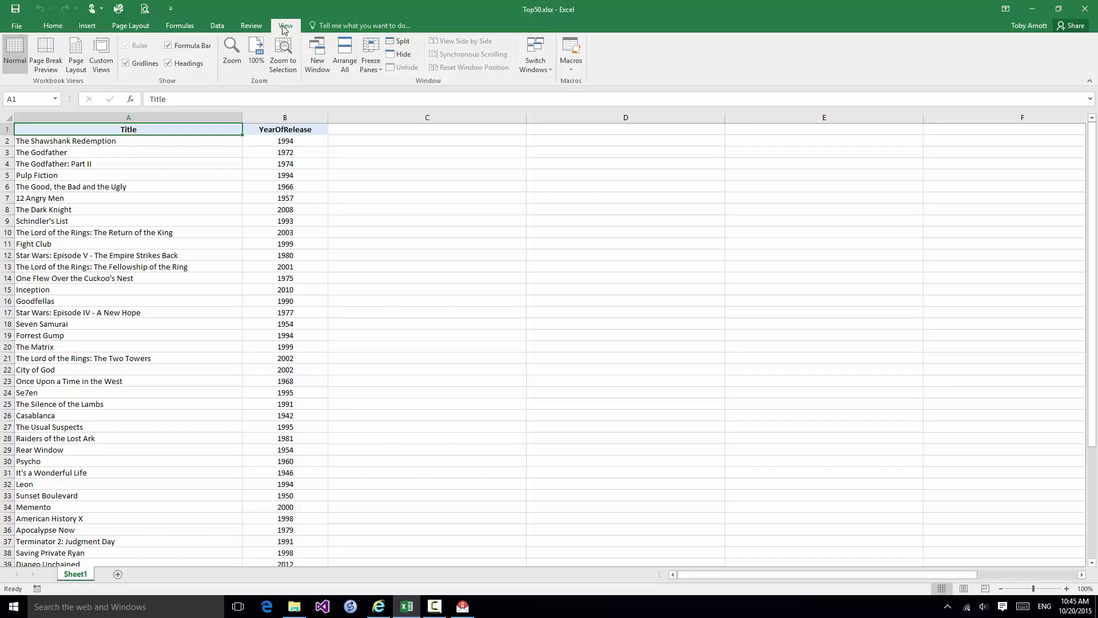
Show the Top50 sheet in Page Break Preview, with the film rows marked as Page 1.
click(47, 54)
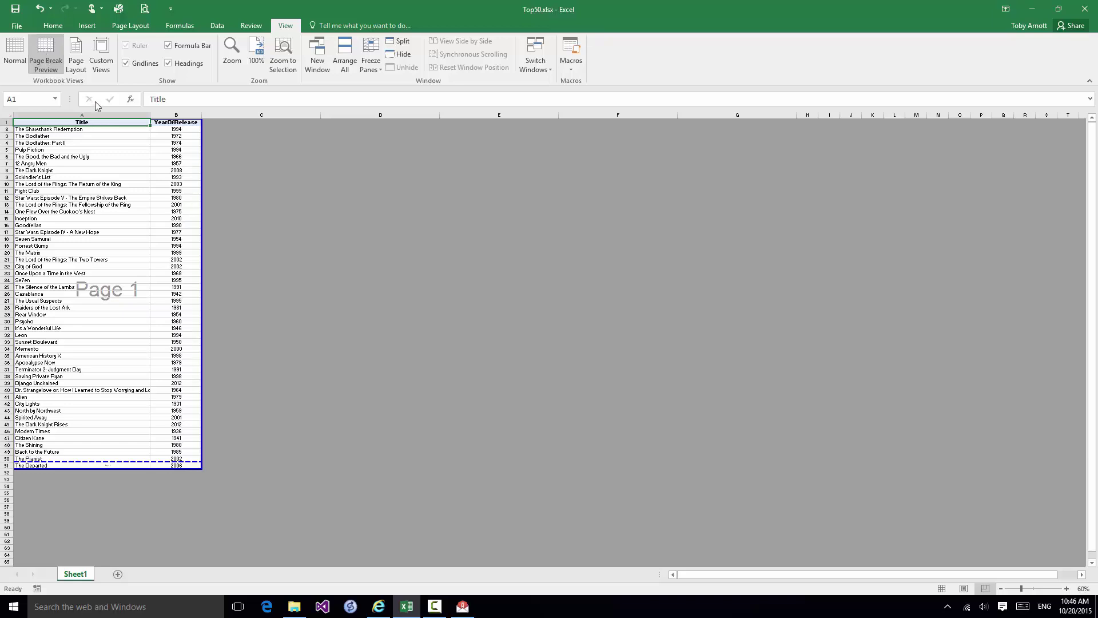
Display the movie list in Page Layout view with its blank header areas.
click(81, 59)
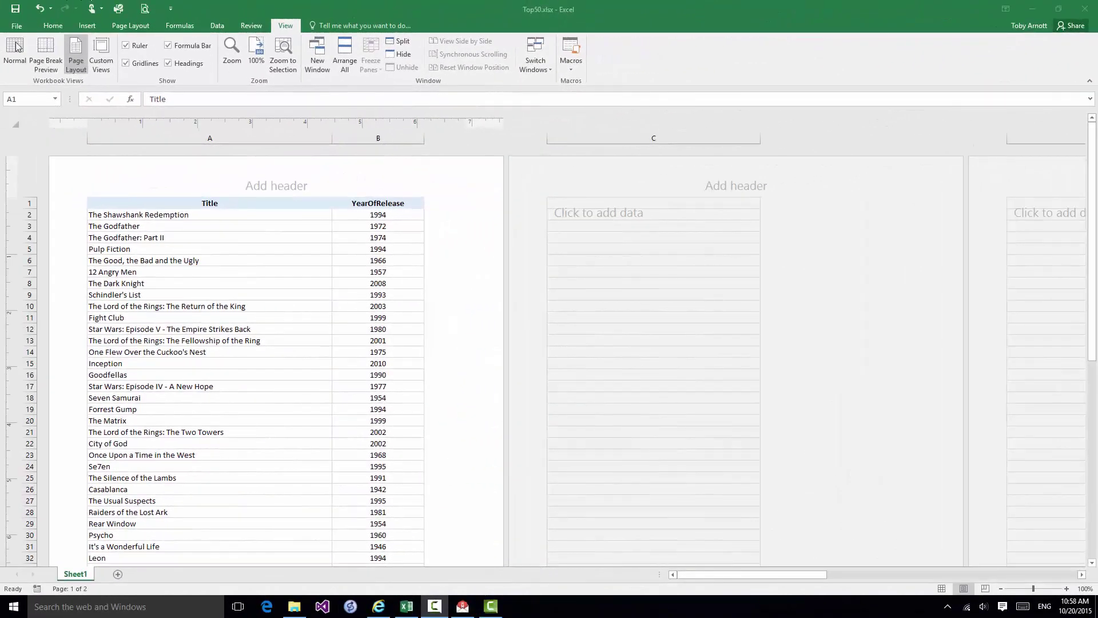
Return to Normal view and drag the status-bar zoom slider down to about 80%.
click(14, 51)
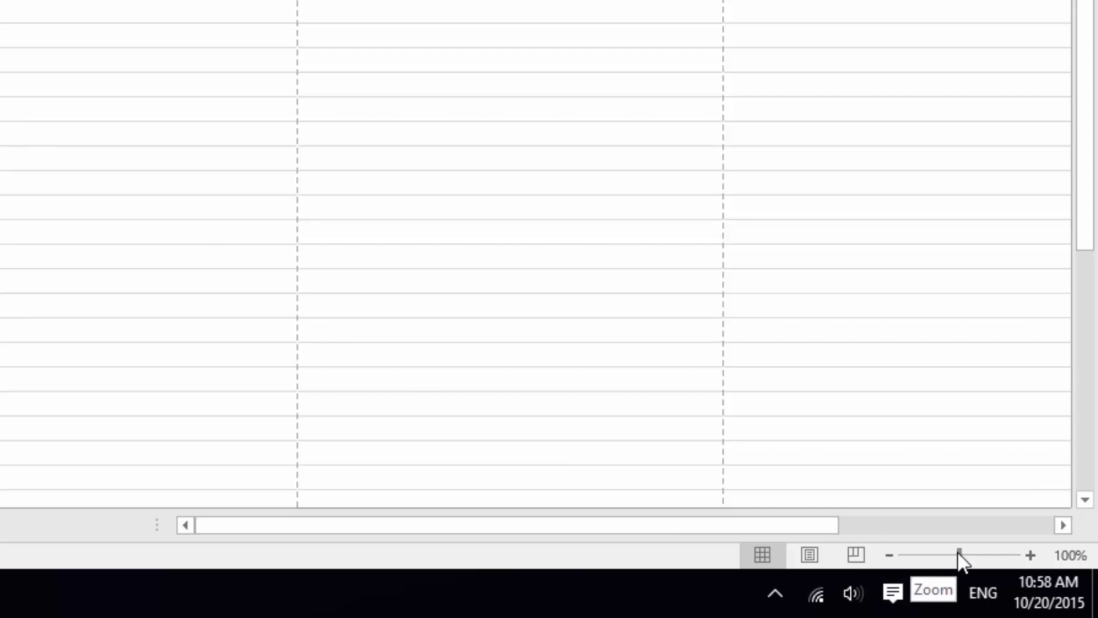
drag(959, 553, 931, 555)
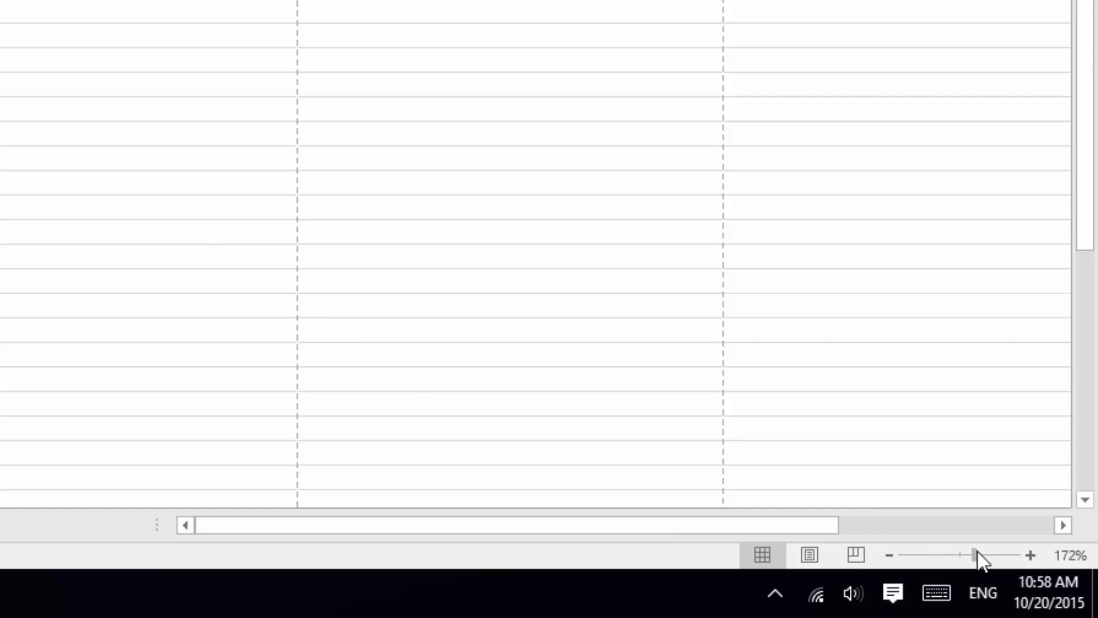
drag(979, 556, 945, 559)
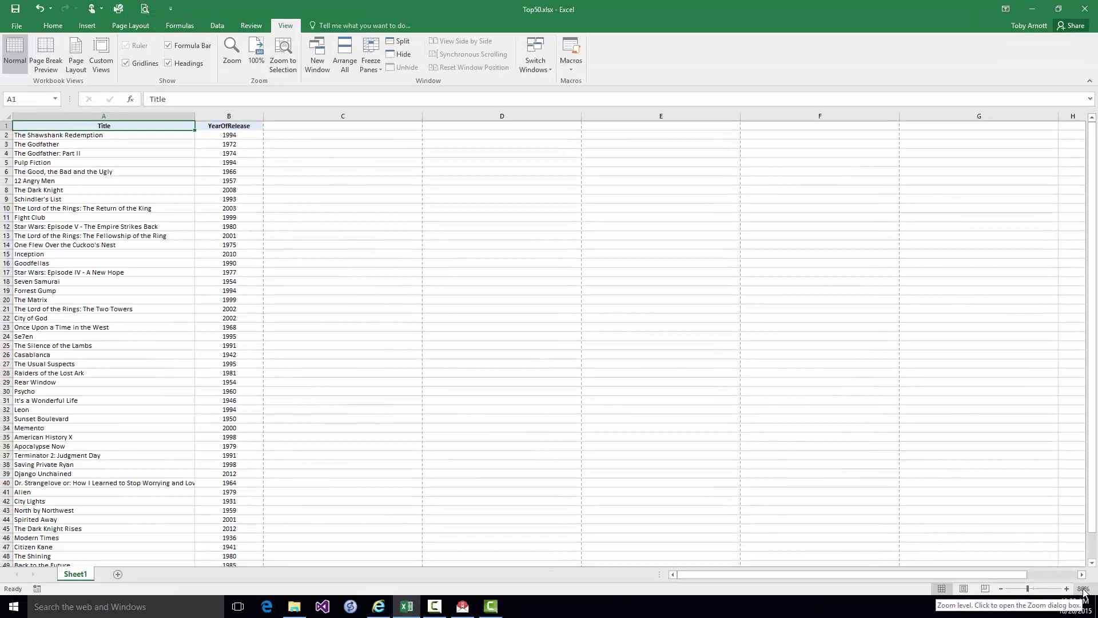
Apply 200% magnification in the Zoom dialog, then reopen the dialog and cancel it.
click(1082, 589)
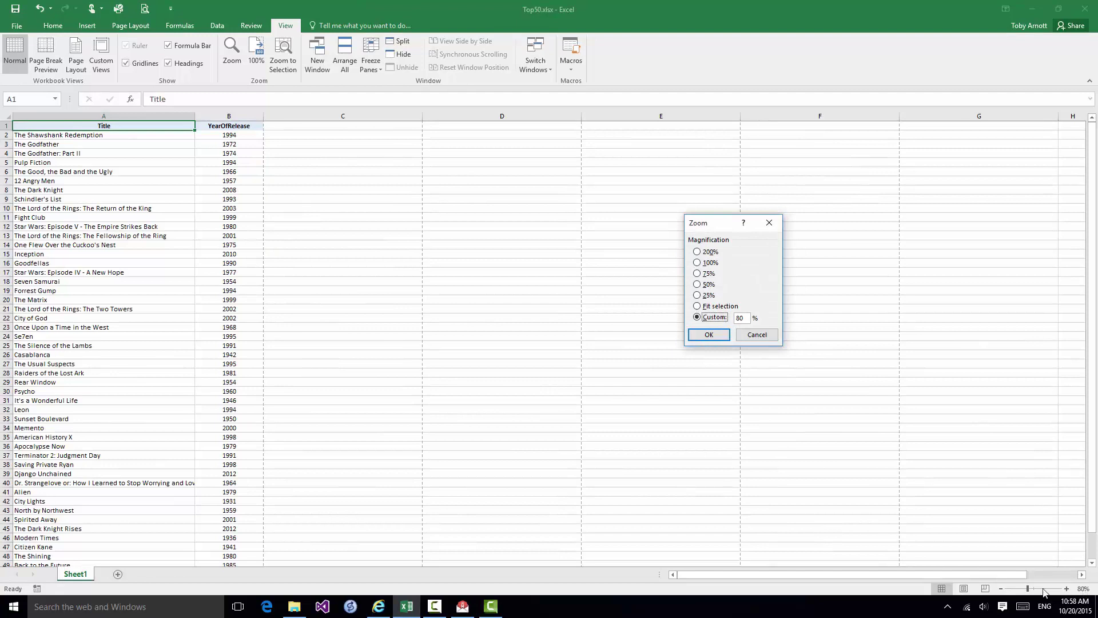
click(697, 264)
click(698, 253)
click(709, 336)
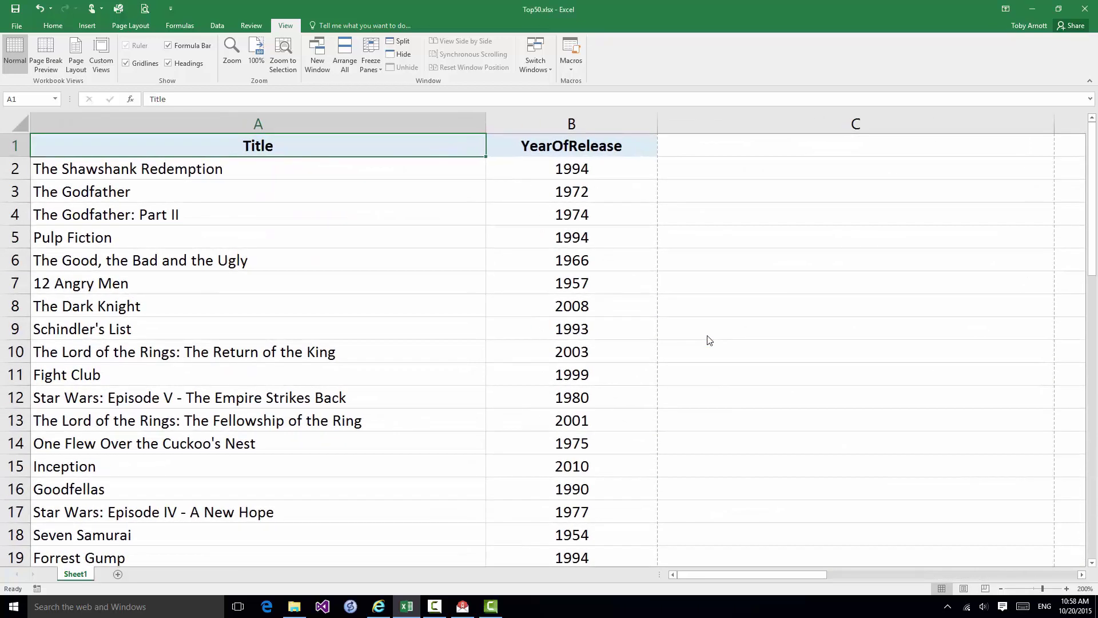
click(1085, 589)
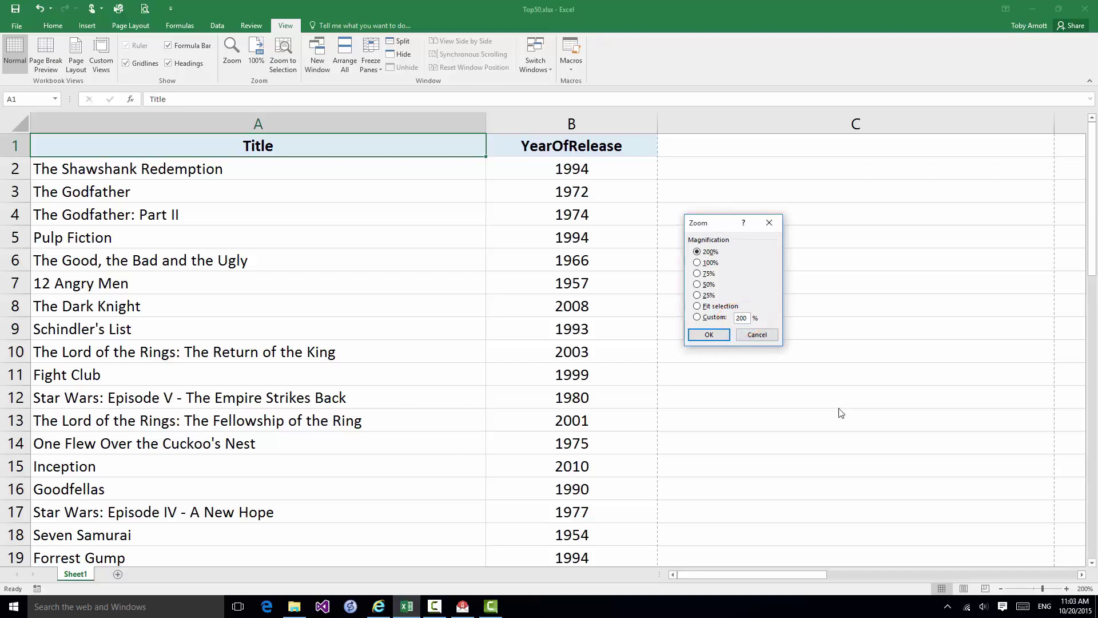
click(757, 335)
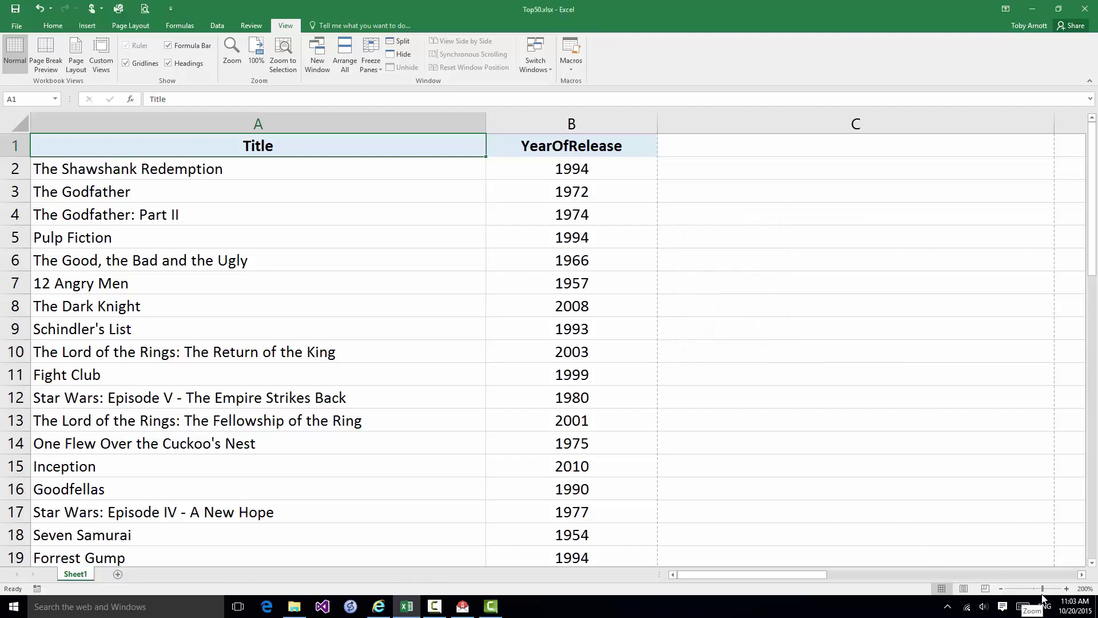
Select A1:B25 and use Fit selection in the Zoom dialog, giving 152% zoom.
click(1001, 589)
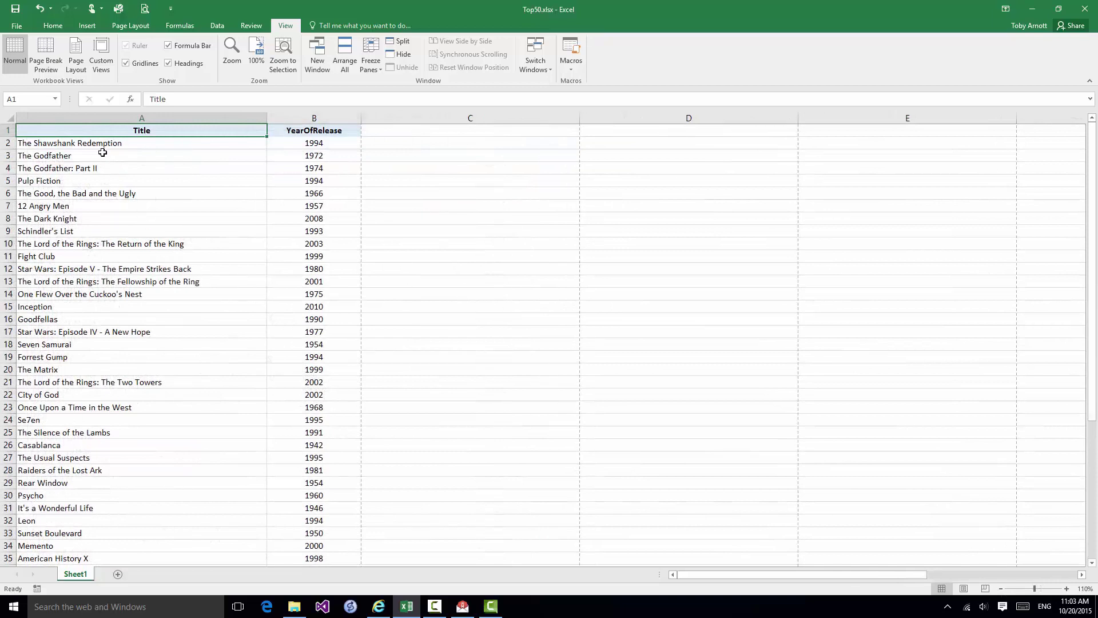
drag(89, 131, 331, 430)
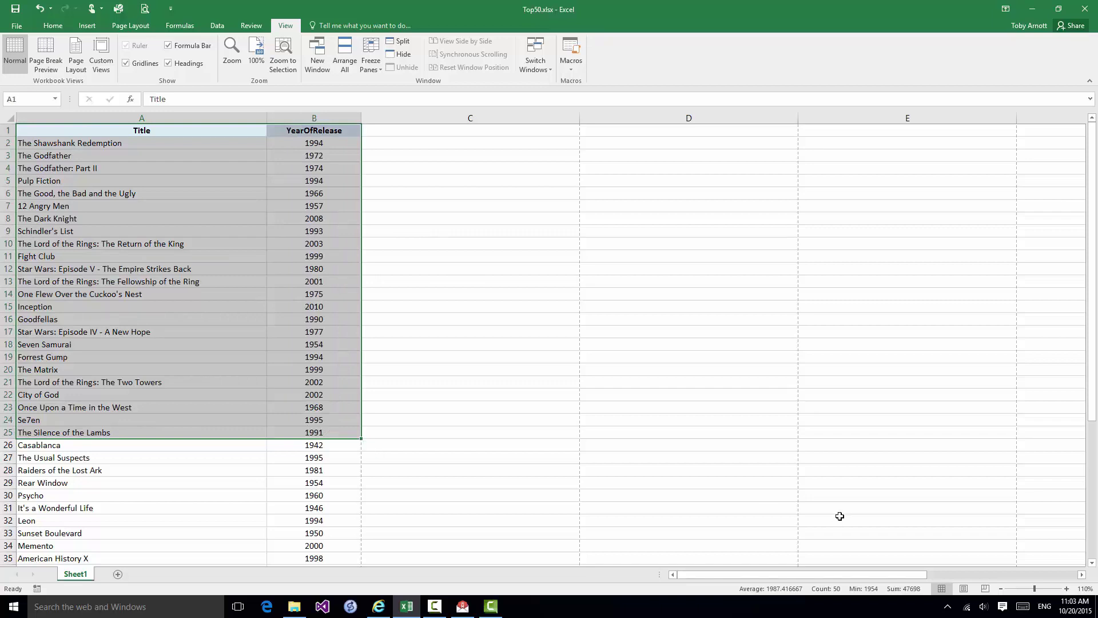
click(1085, 588)
click(698, 306)
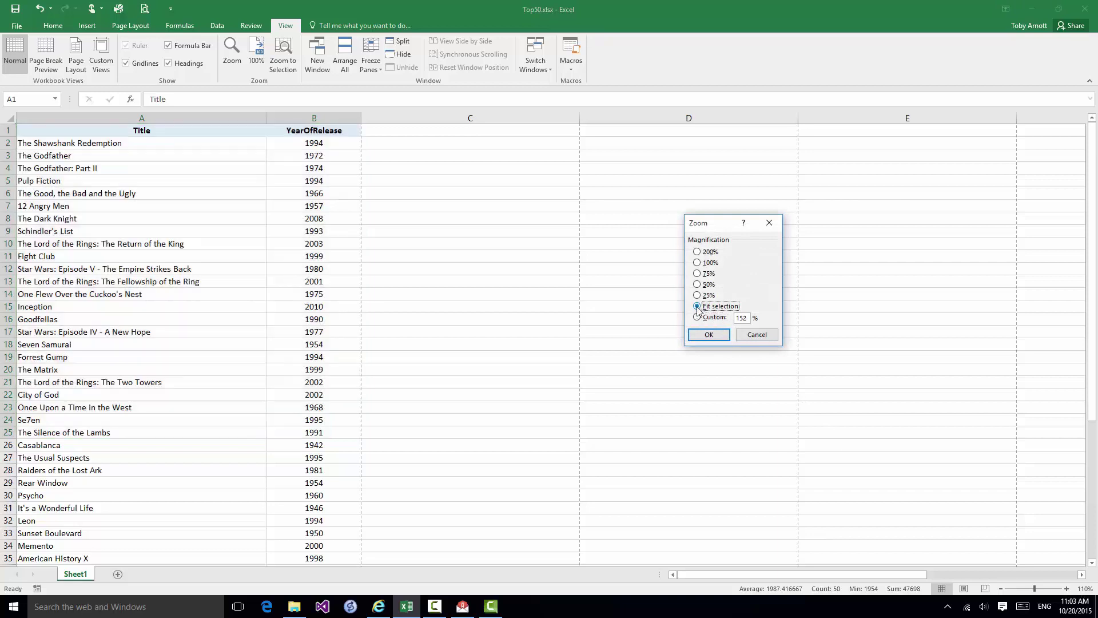
click(709, 335)
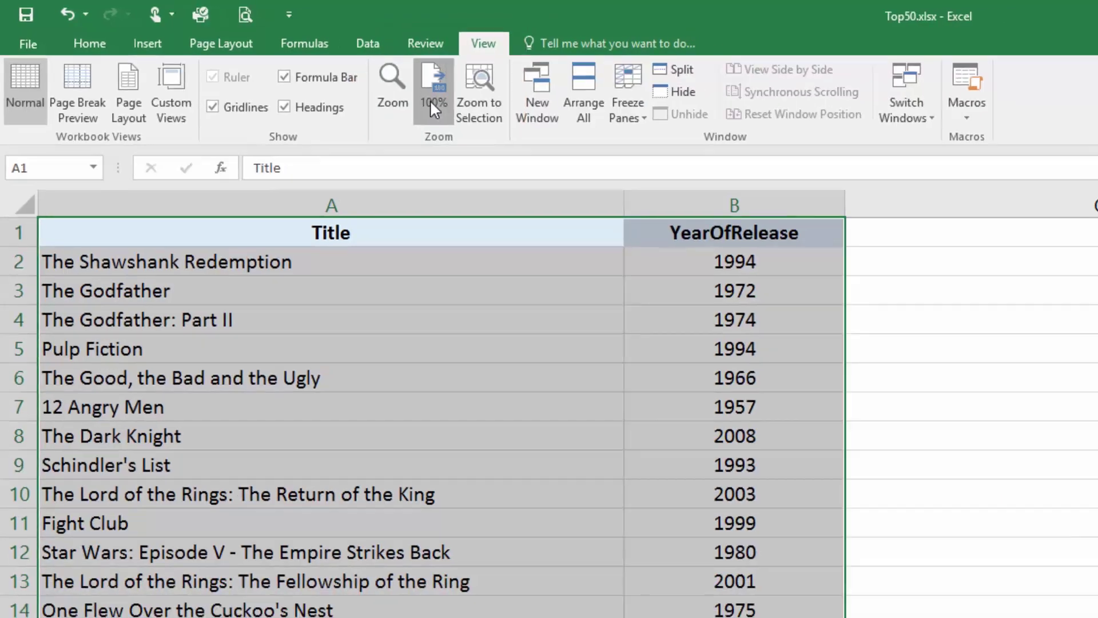
Reset to 100%, zoom to the selection, then Ctrl+scroll out and back to about 122%.
click(433, 106)
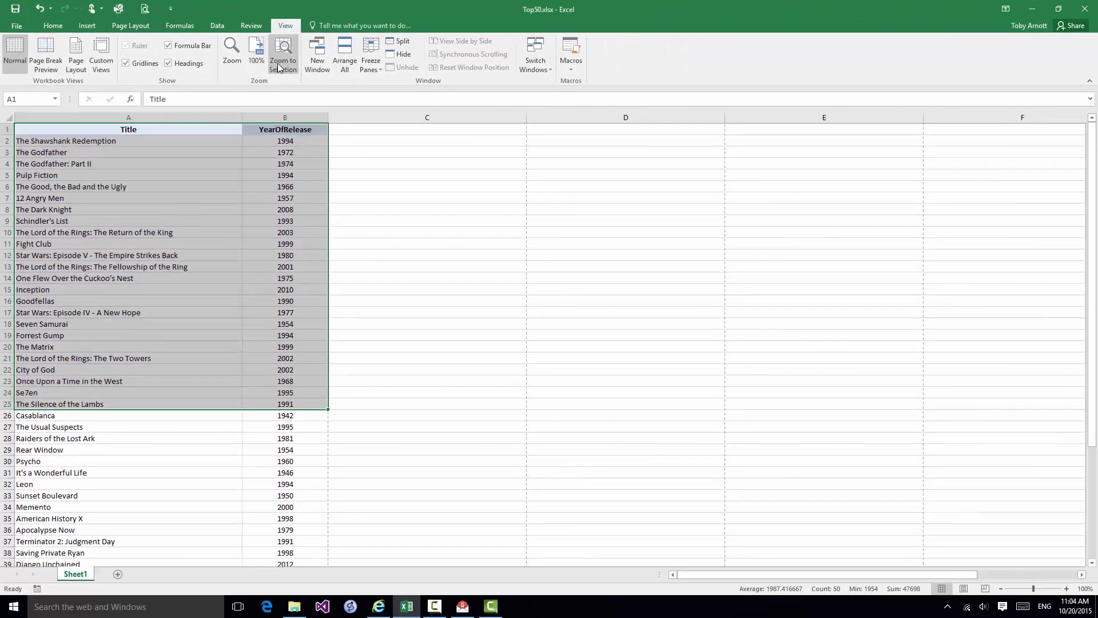
click(280, 66)
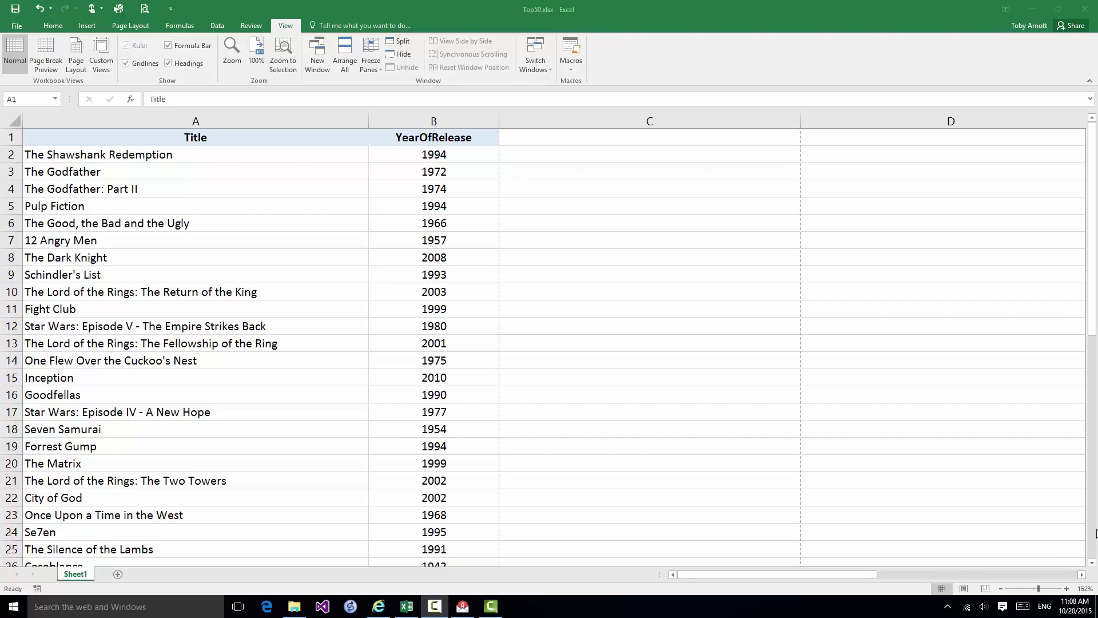
scroll(1095, 531, down, 5)
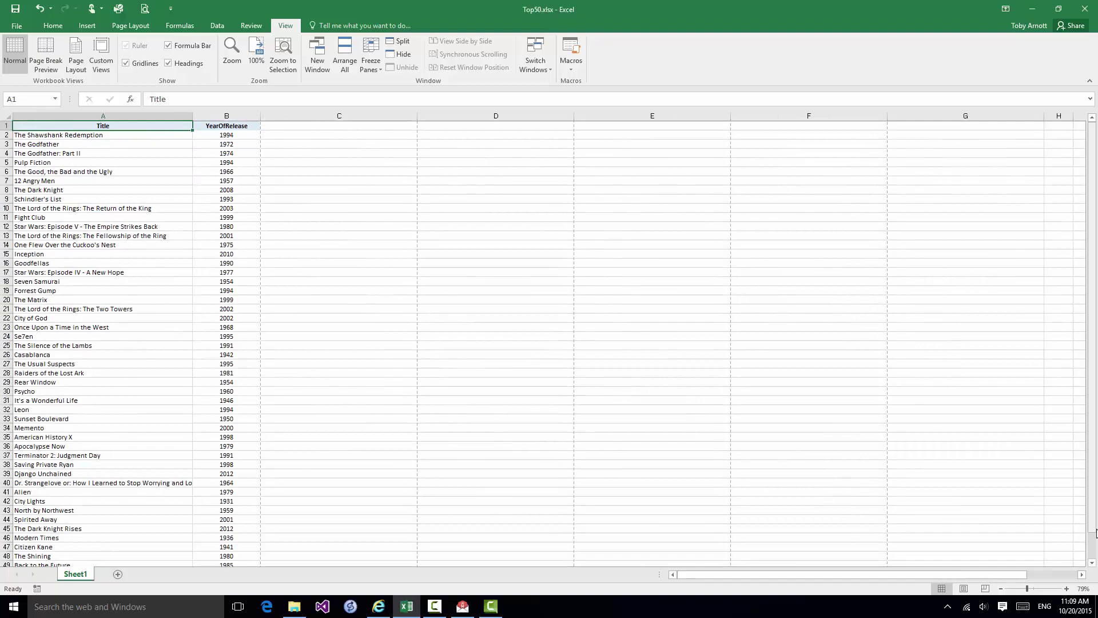
scroll(1096, 532, up, 4)
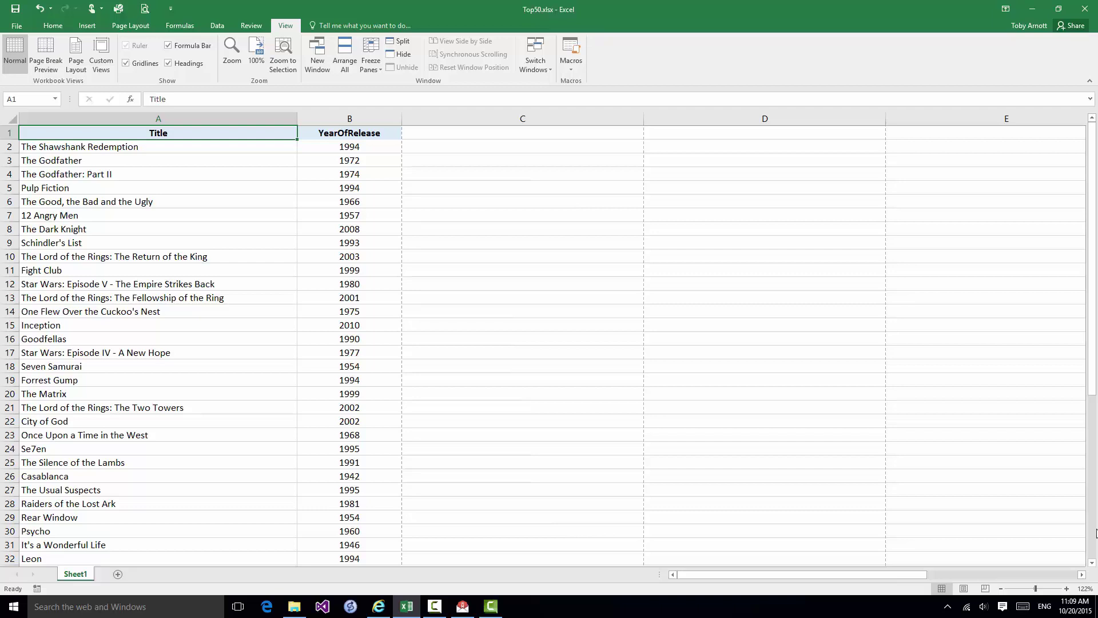
click(1092, 564)
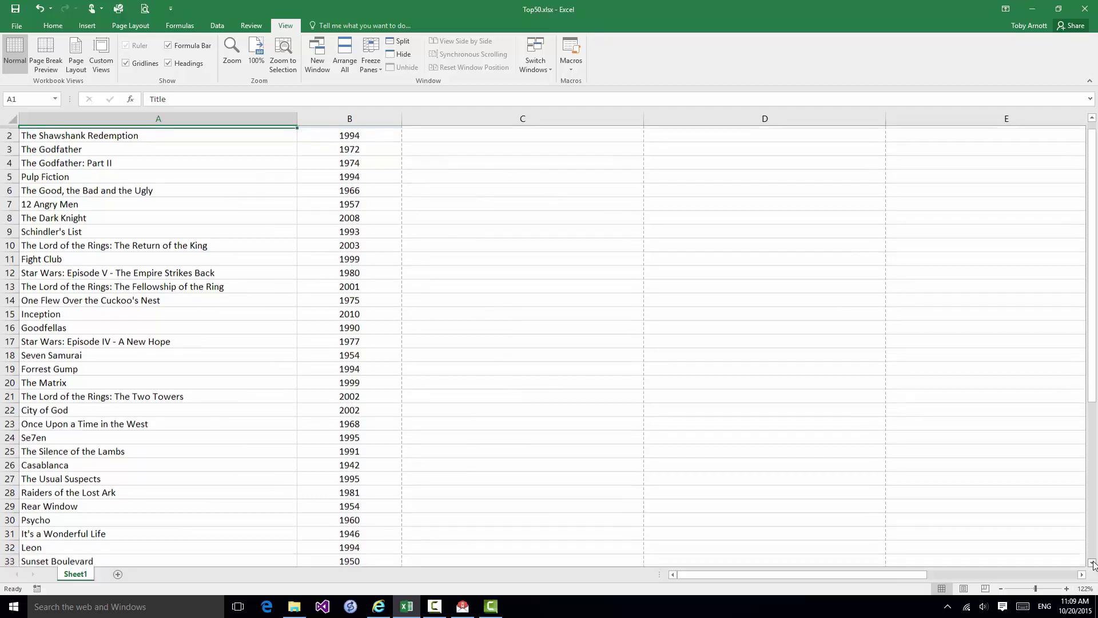
click(1093, 564)
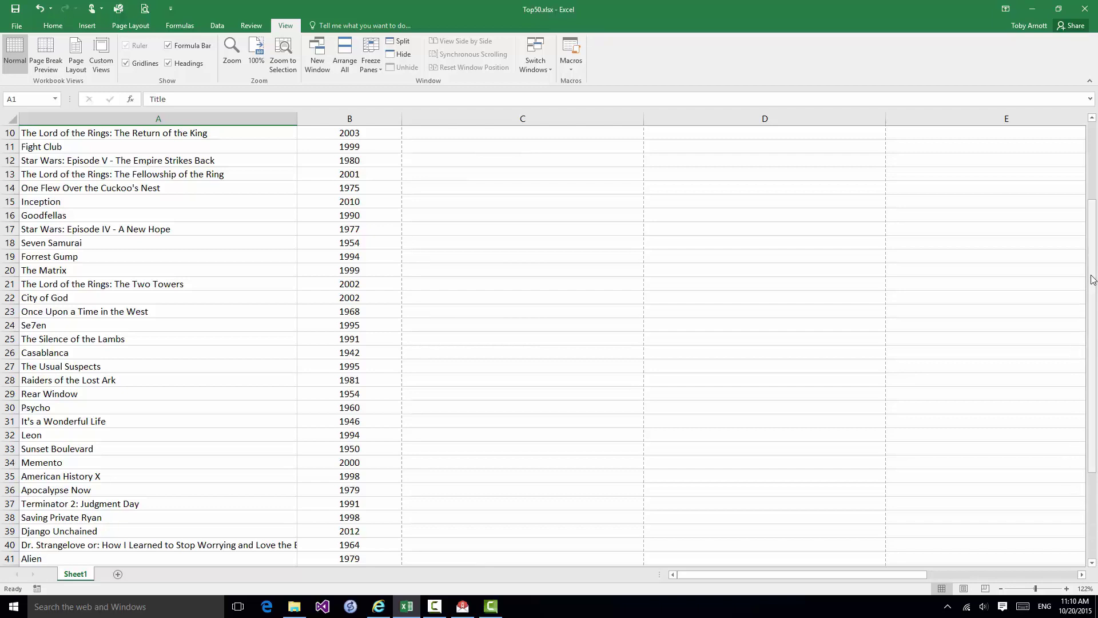
drag(1093, 279, 1090, 194)
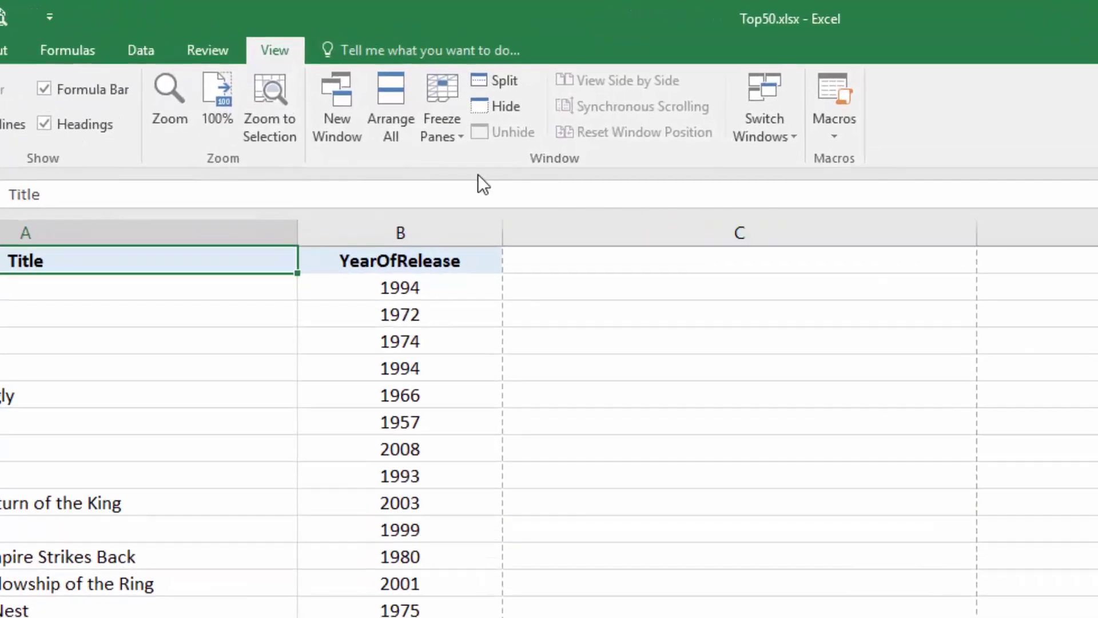
Apply Freeze Top Row, then scroll down and back up to confirm the headers stay put.
click(447, 134)
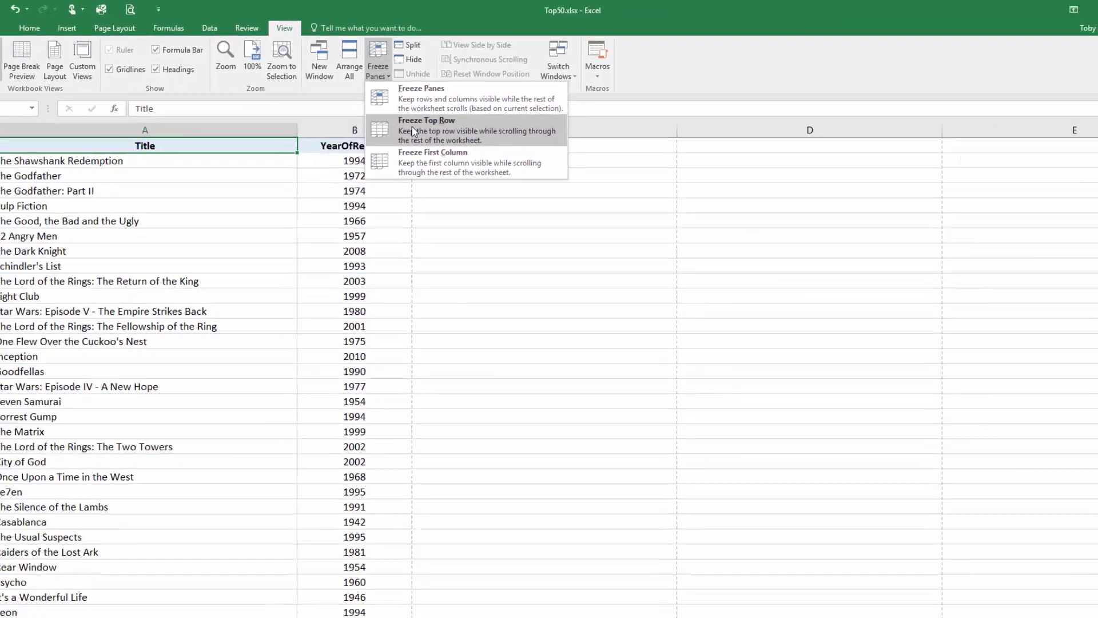
click(464, 187)
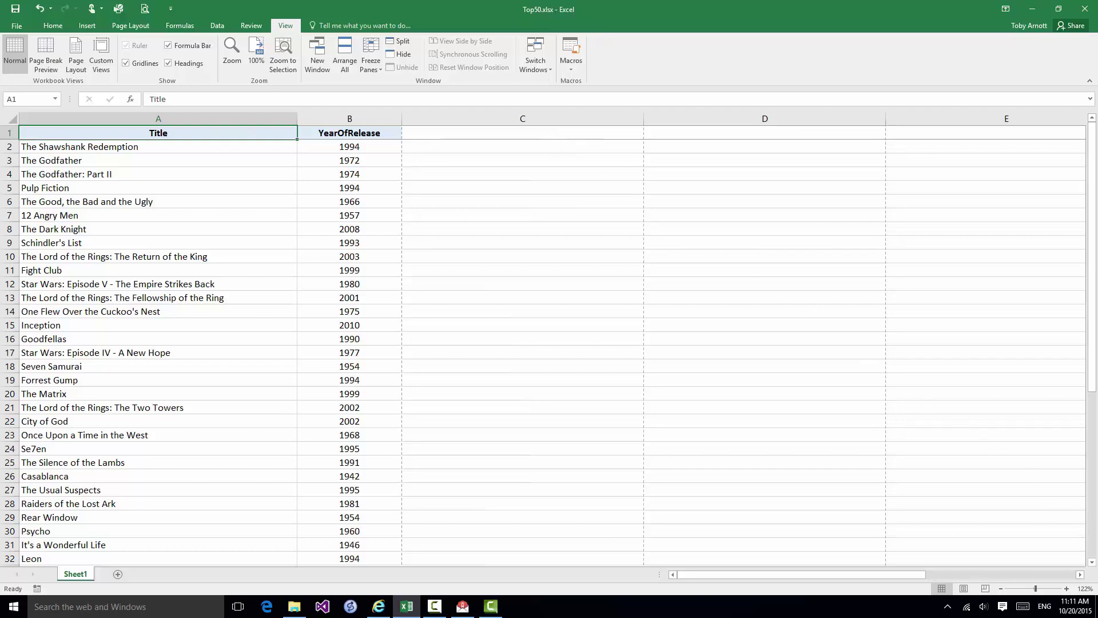
click(1091, 563)
click(1091, 563)
click(1091, 563)
click(1091, 563)
click(1091, 563)
click(1091, 562)
click(1091, 563)
click(1091, 562)
click(1091, 563)
click(1091, 564)
click(1091, 563)
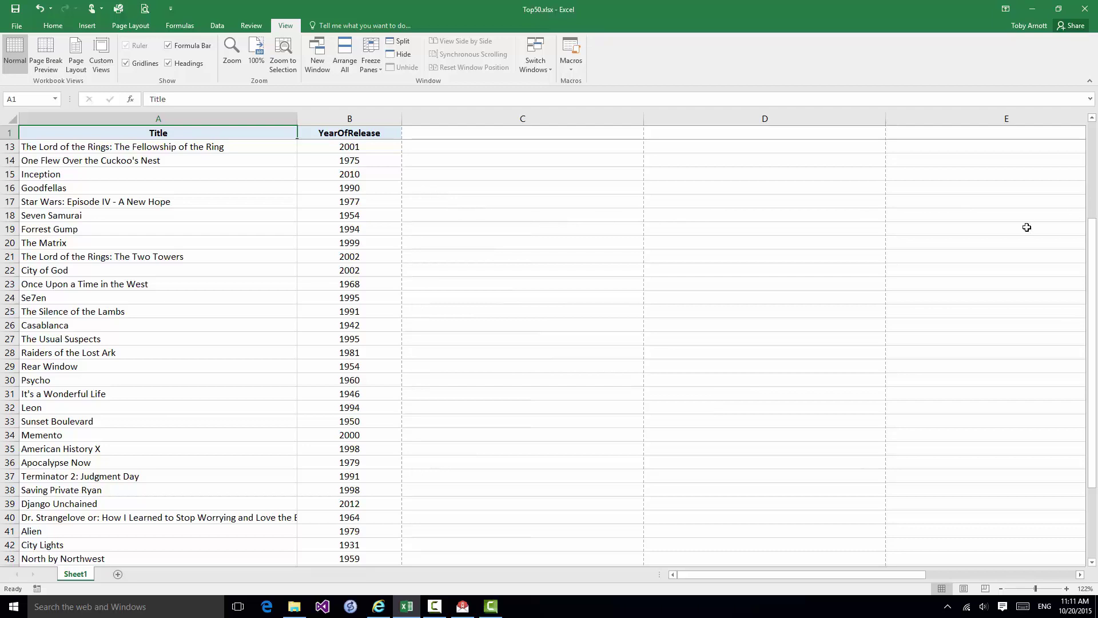
drag(822, 576, 767, 577)
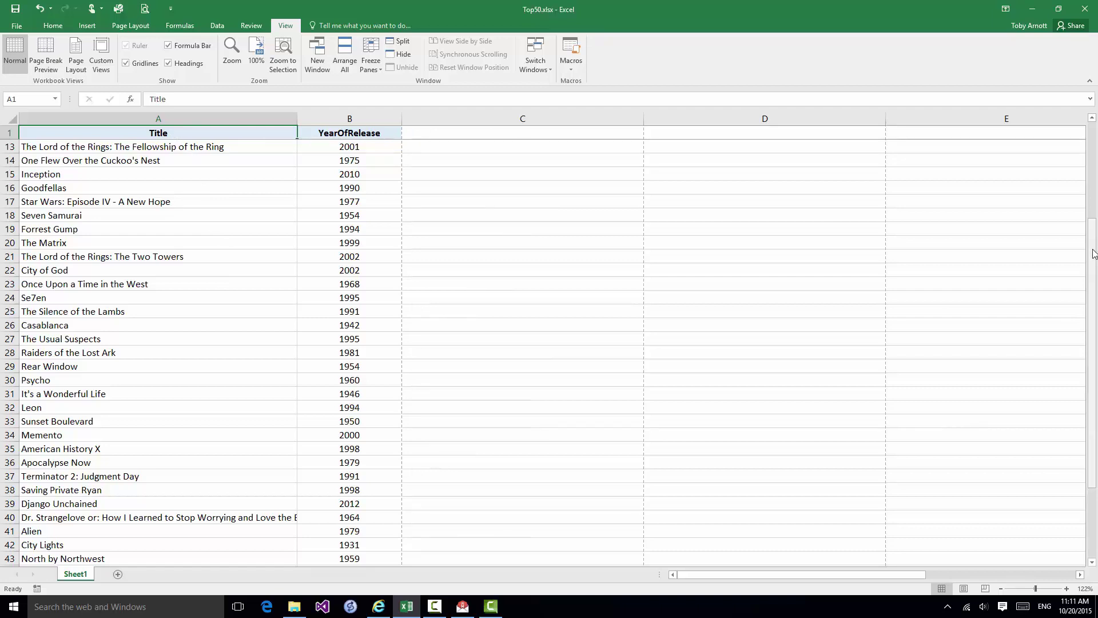
drag(1093, 253, 1094, 156)
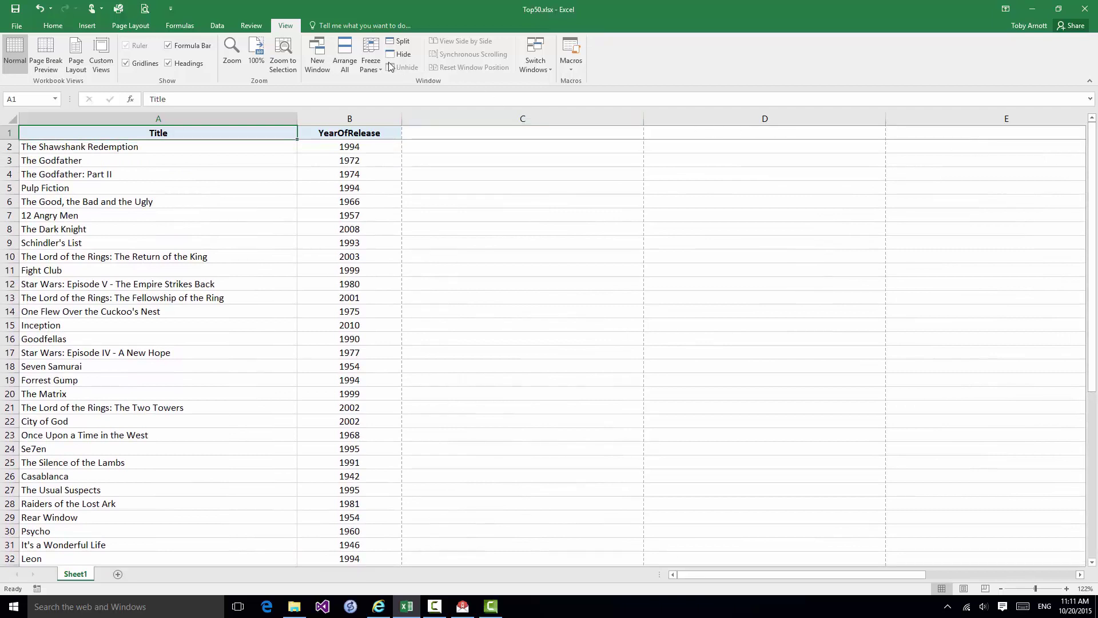
Choose Unfreeze Panes from the Freeze Panes menu to release the Title/YearOfRelease row.
click(370, 68)
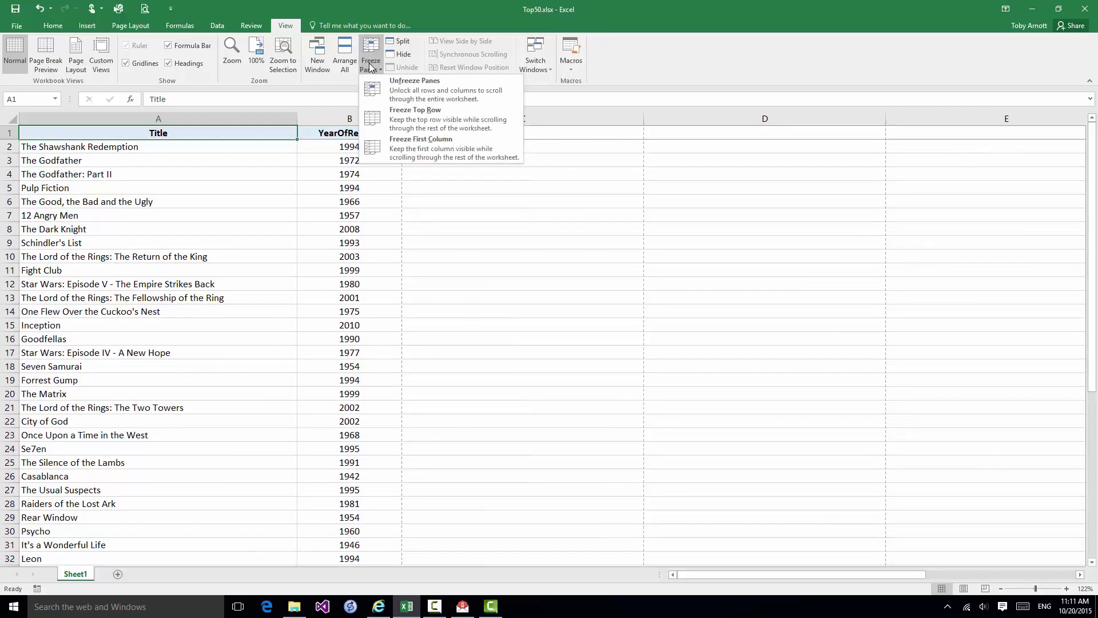
click(393, 90)
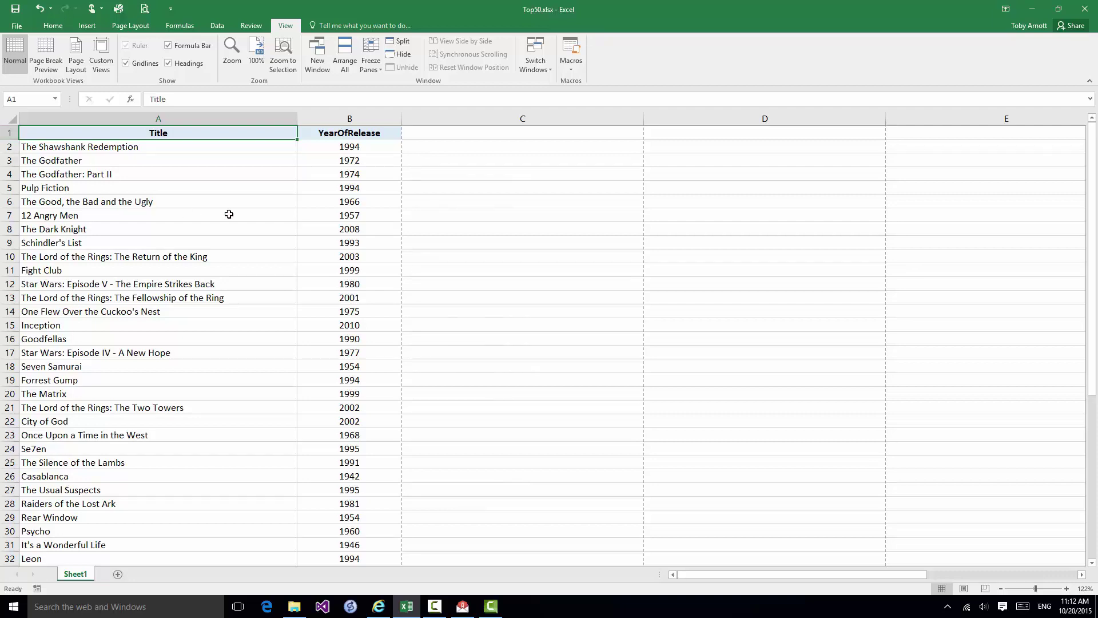
Freeze panes at cell B2 and scroll to check the header row and Title column stay fixed.
click(350, 146)
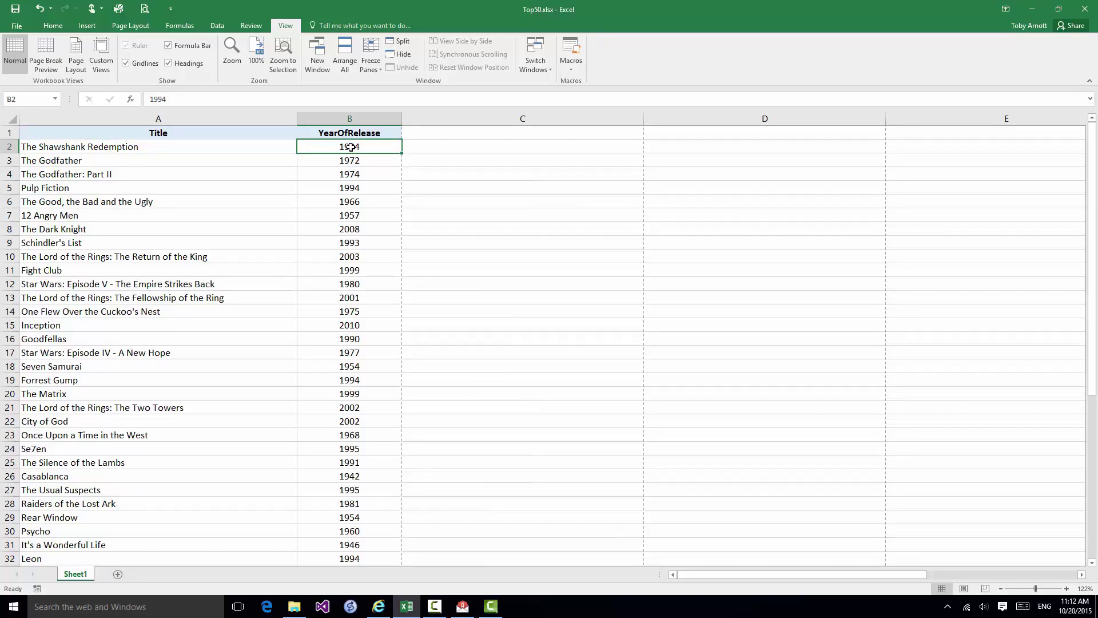
click(376, 75)
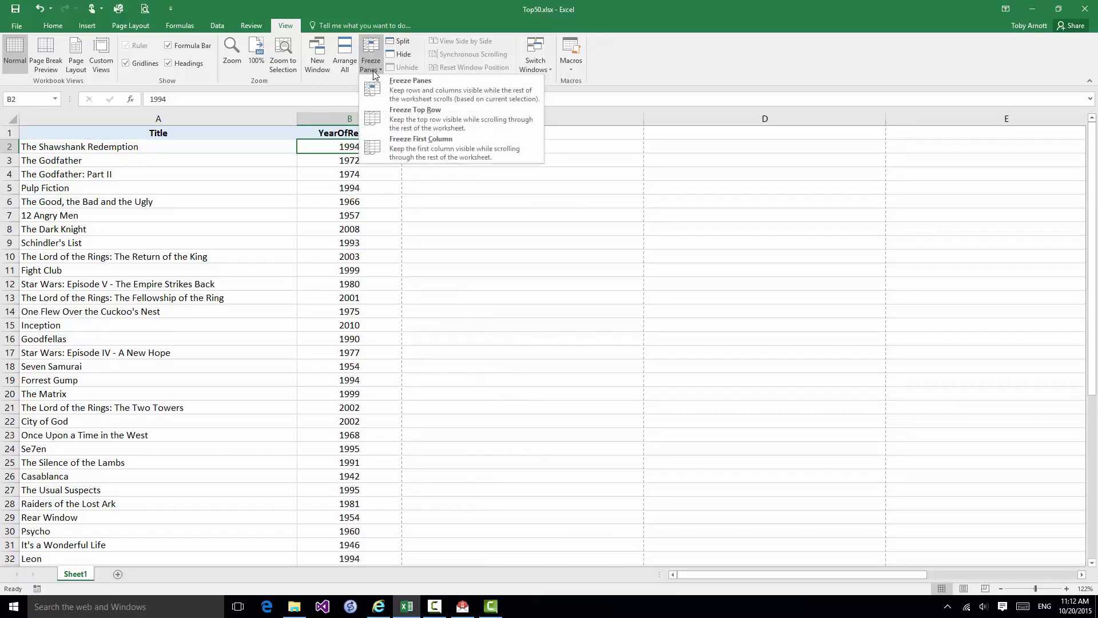
click(430, 90)
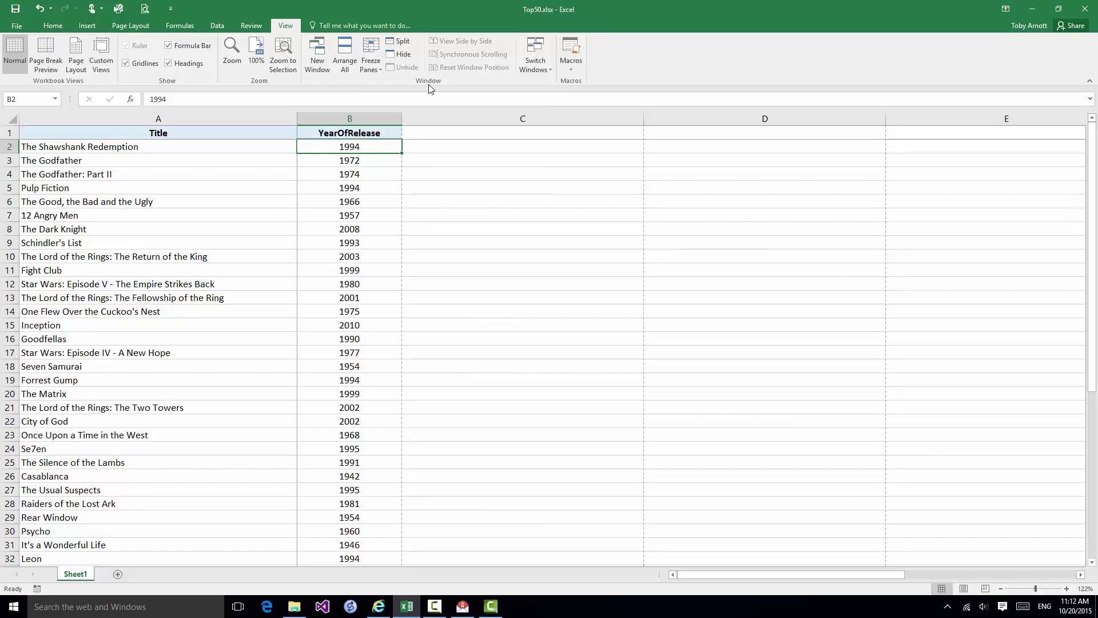
mouse_move(1093, 318)
mouse_down()
mouse_move(1097, 338)
mouse_move(1096, 323)
mouse_up()
mouse_move(741, 580)
mouse_down()
mouse_move(760, 580)
mouse_move(741, 579)
mouse_up()
mouse_move(1094, 284)
mouse_down()
mouse_move(1094, 326)
mouse_move(1094, 284)
mouse_up()
Unfreeze the Title column and header row using Unfreeze Panes under Freeze Panes.
click(367, 67)
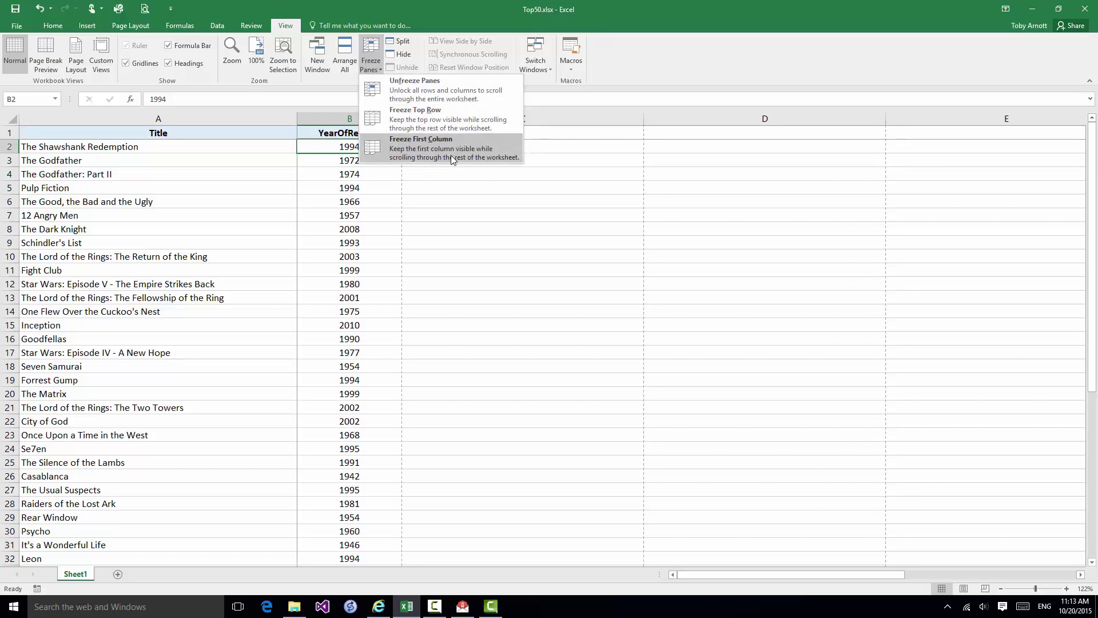
click(456, 99)
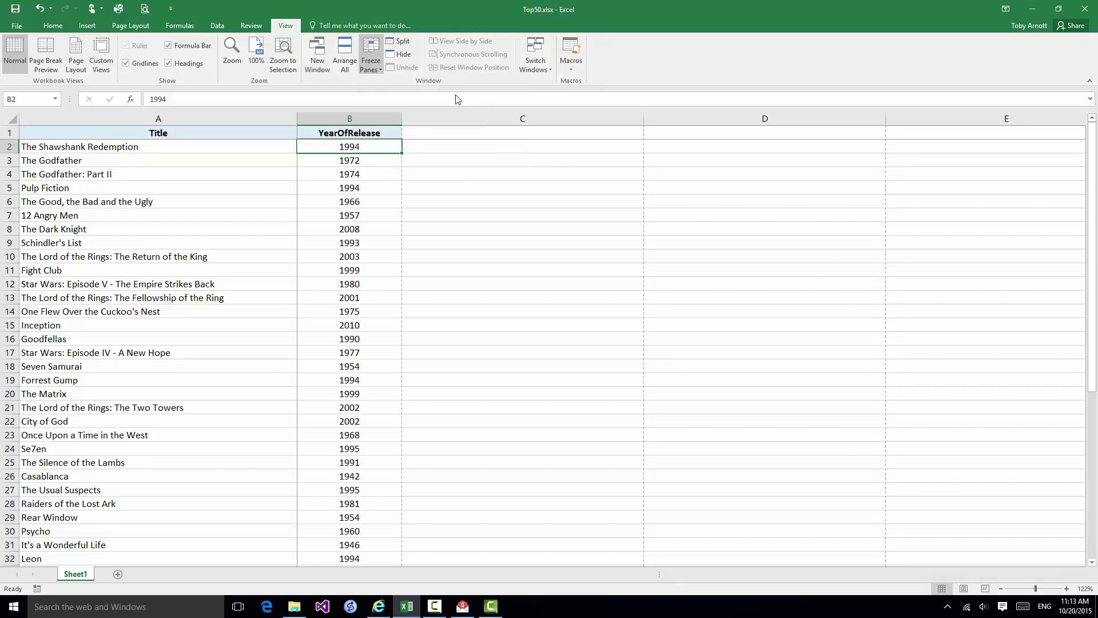